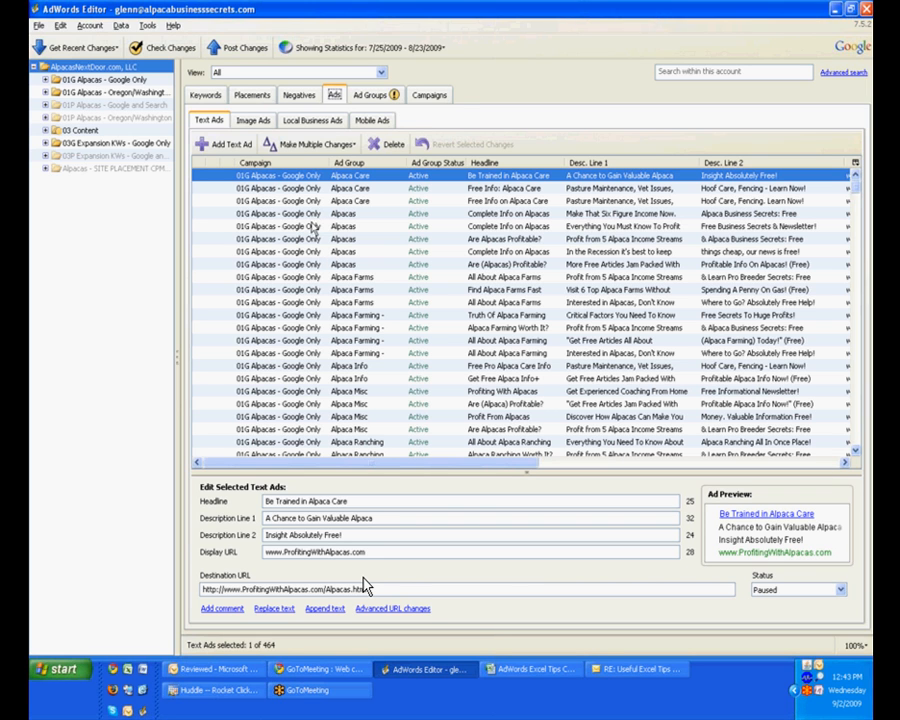
Switch from AdWords Editor to the Excel workbook of Concatenate, Case and Vlookup samples and dismiss all reminders.
click(305, 201)
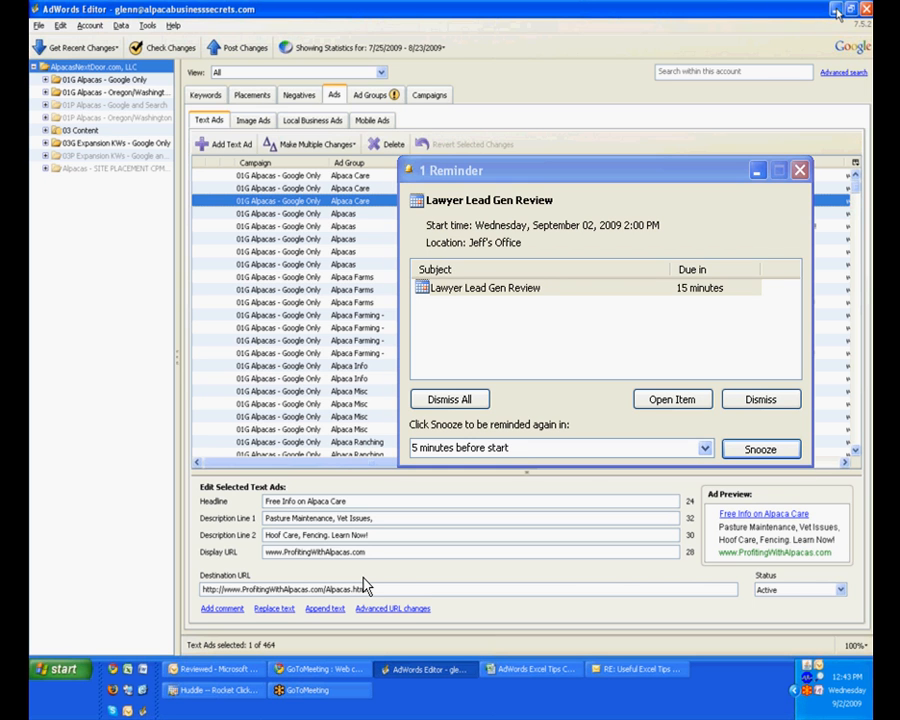
click(836, 9)
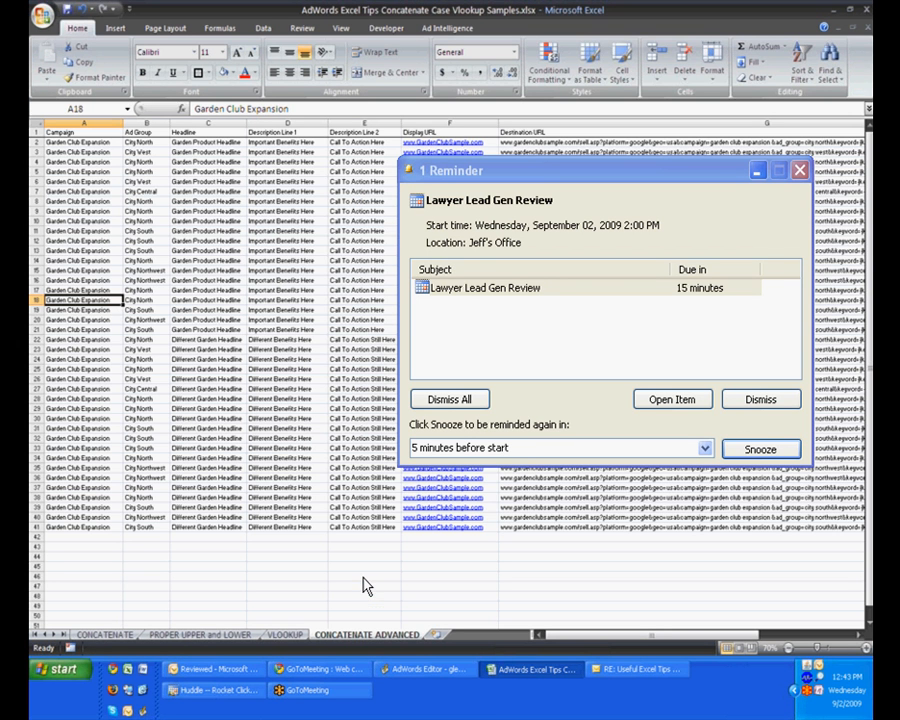
click(455, 400)
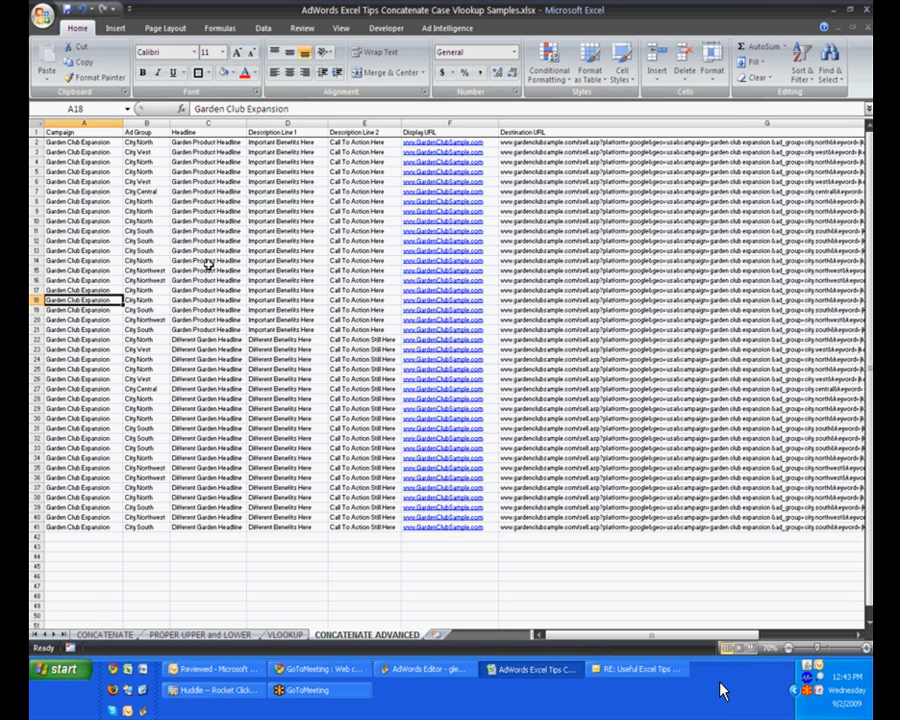
Review the ad upload columns on the CONCATENATE ADVANCED sheet, from Campaign across to Comment.
mouse_move(75, 132)
mouse_down()
mouse_move(627, 134)
mouse_move(90, 132)
mouse_up()
click(72, 181)
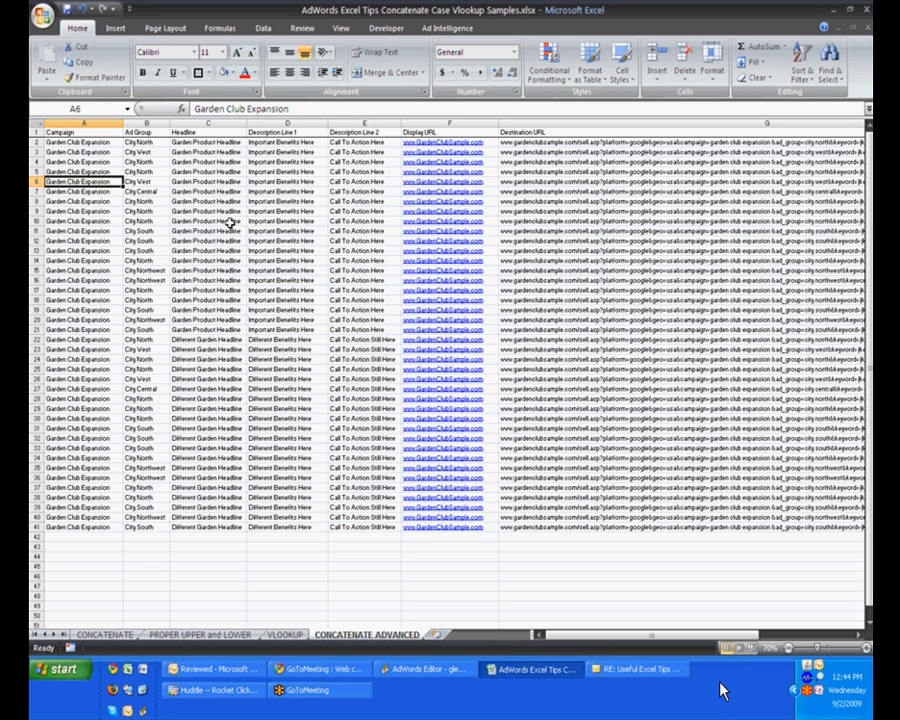
click(287, 152)
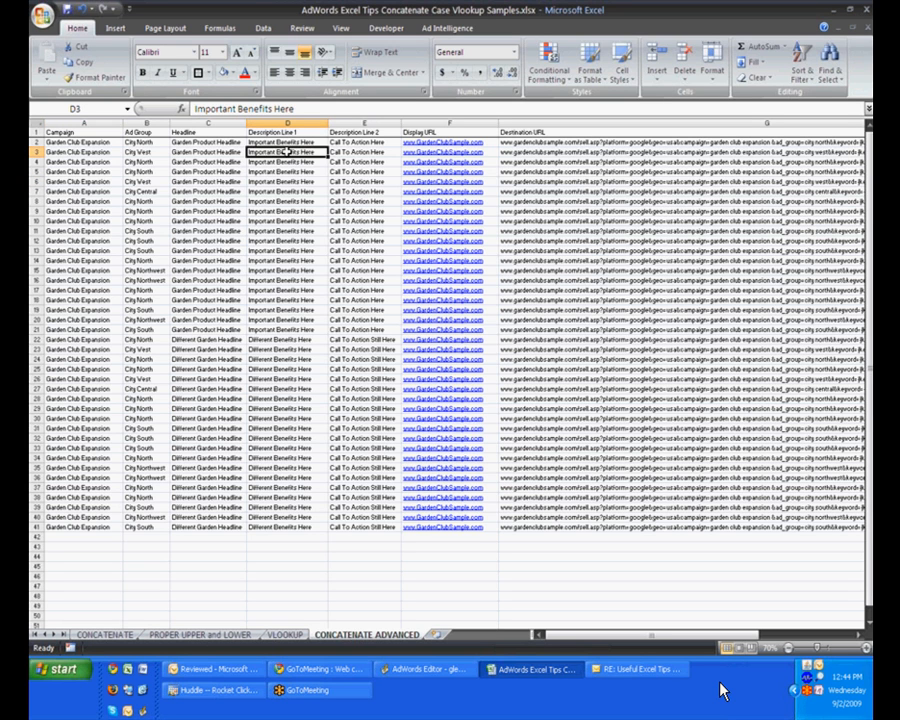
key(Up)
key(Up)
key(Right)
key(Right)
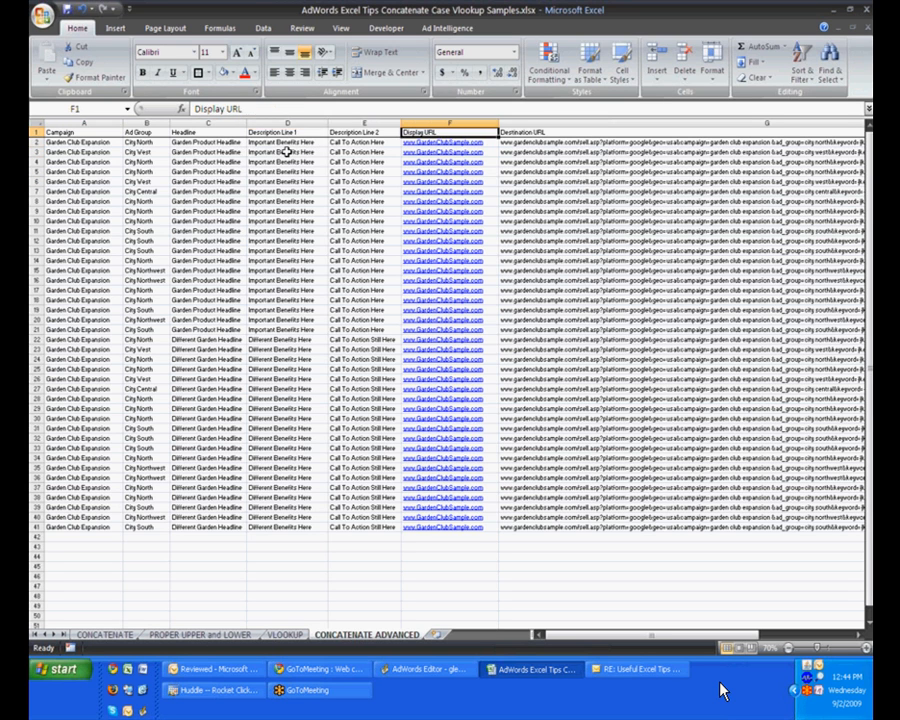
key(Right)
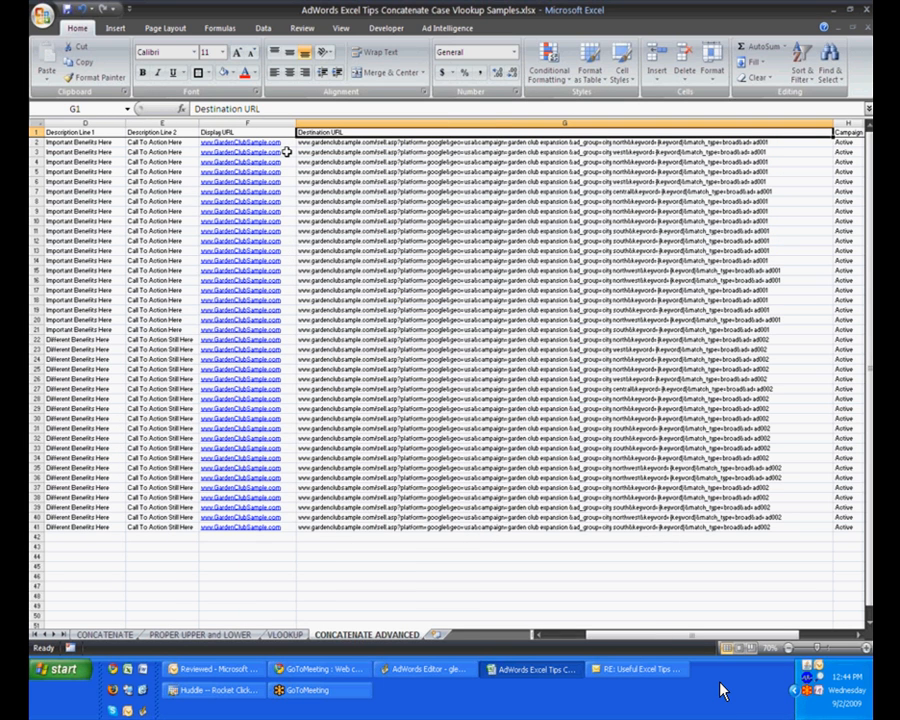
key(Right)
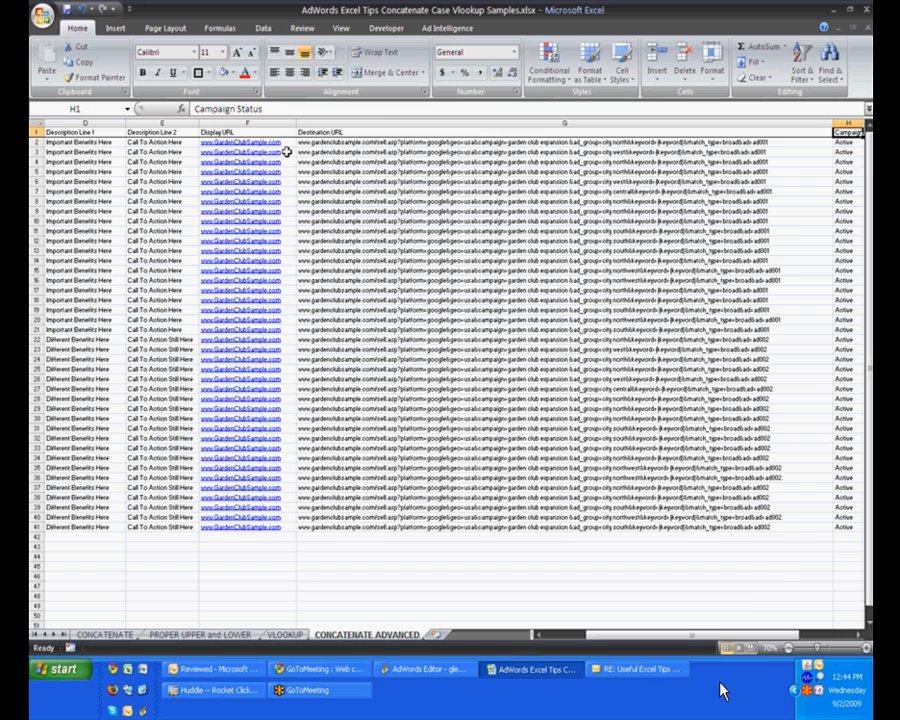
key(Right)
key(Right)
key(Right)
key(Right)
key(Right)
key(Right)
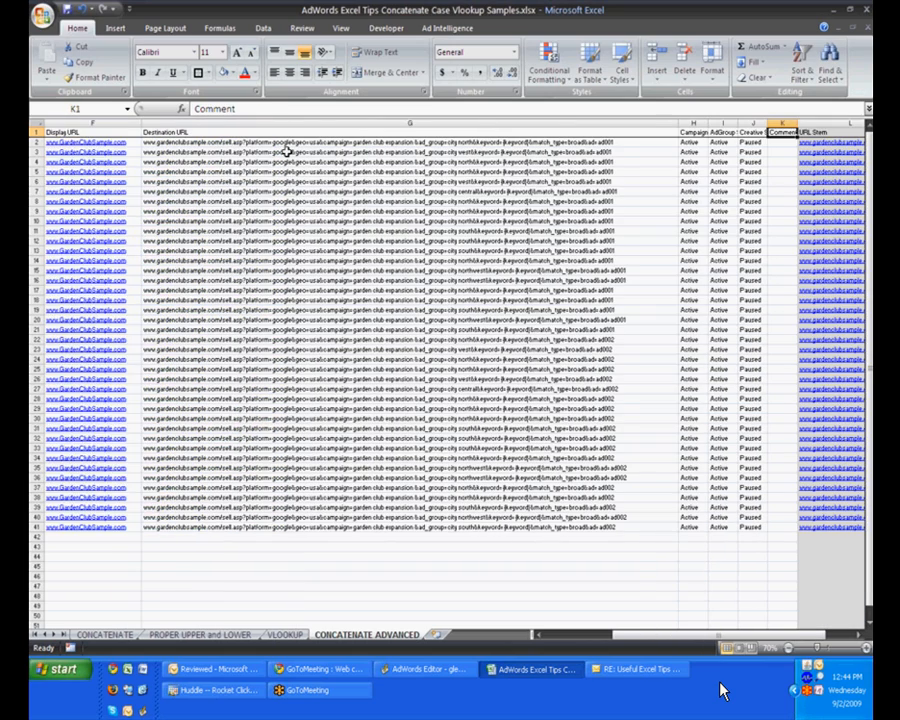
Look over the grey helper columns that hold the URL parts, from URL Stem across to Match Type.
key(Right)
key(Right)
key(Right)
key(Right)
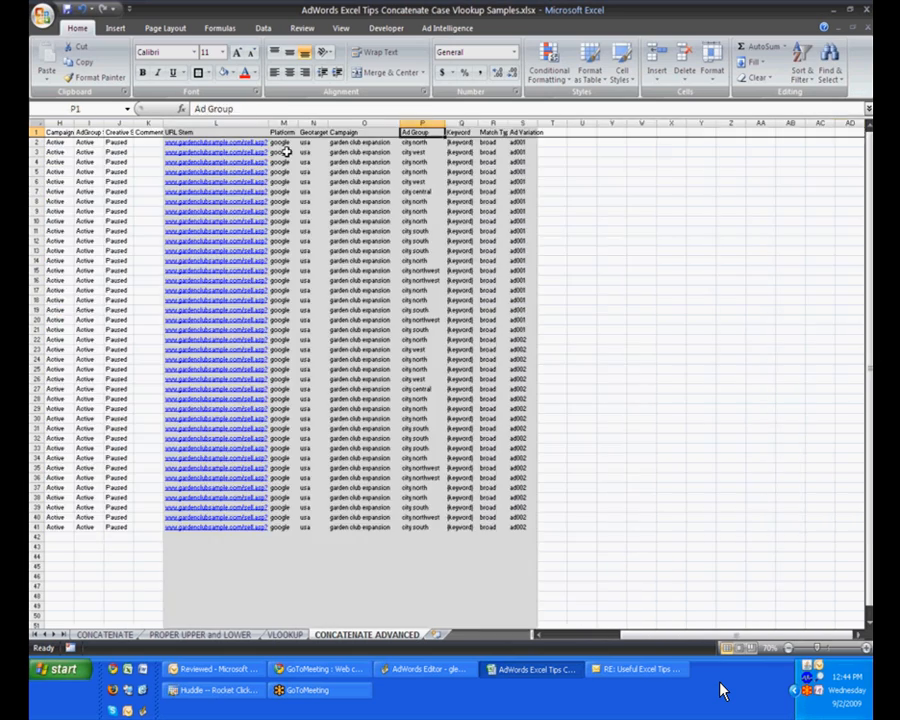
key(Right)
key(Left)
key(Left)
key(Left)
key(Left)
key(Left)
key(Left)
key(Left)
key(Right)
key(Right)
key(Right)
key(Right)
key(Right)
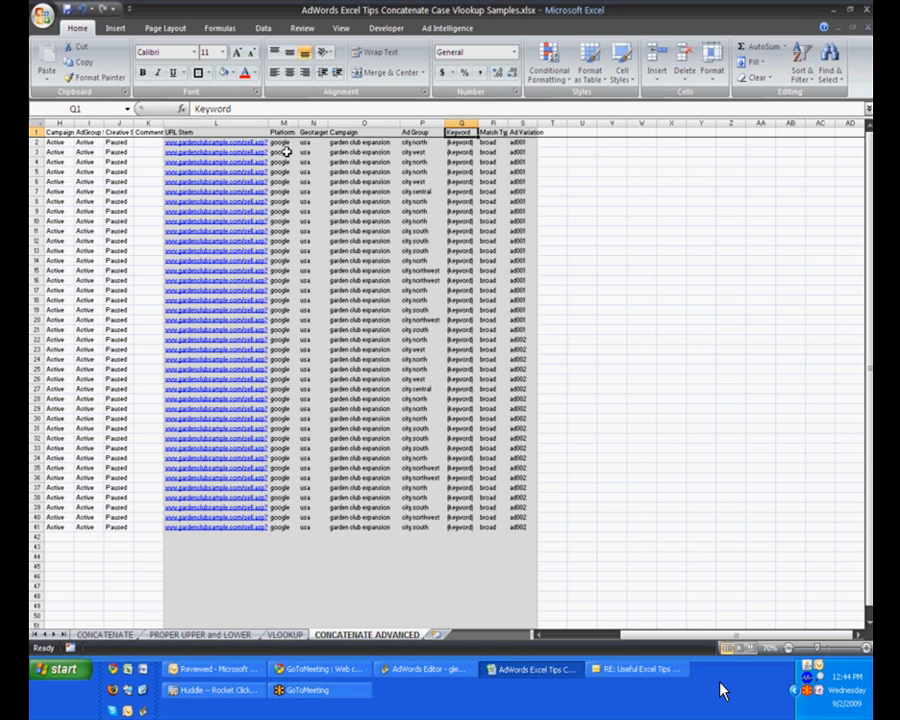
key(Right)
key(Right)
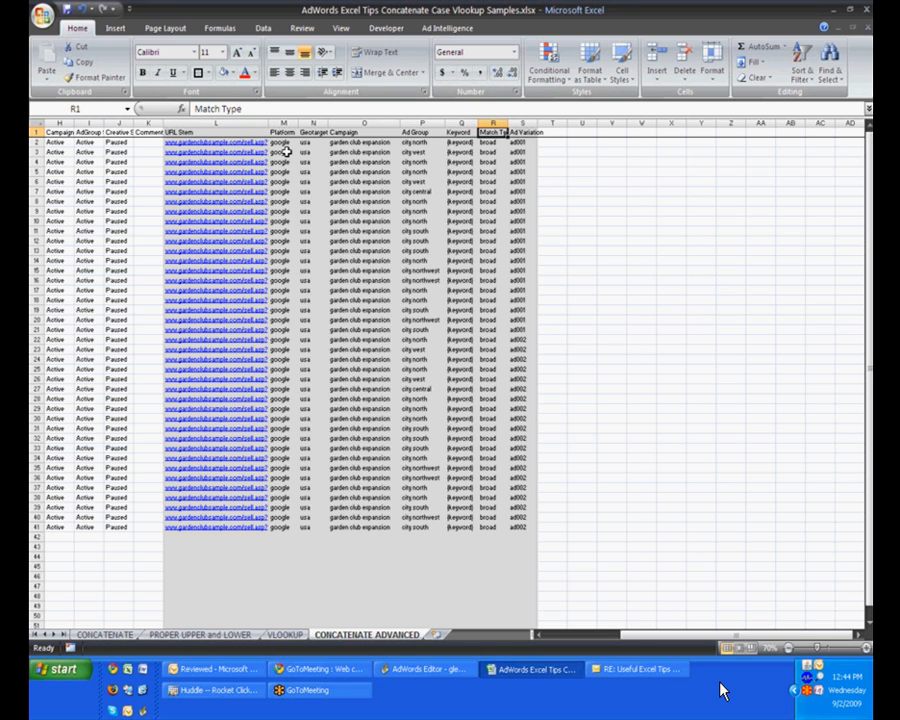
key(Left)
key(Left)
key(Left)
key(Left)
key(Left)
key(Left)
key(Left)
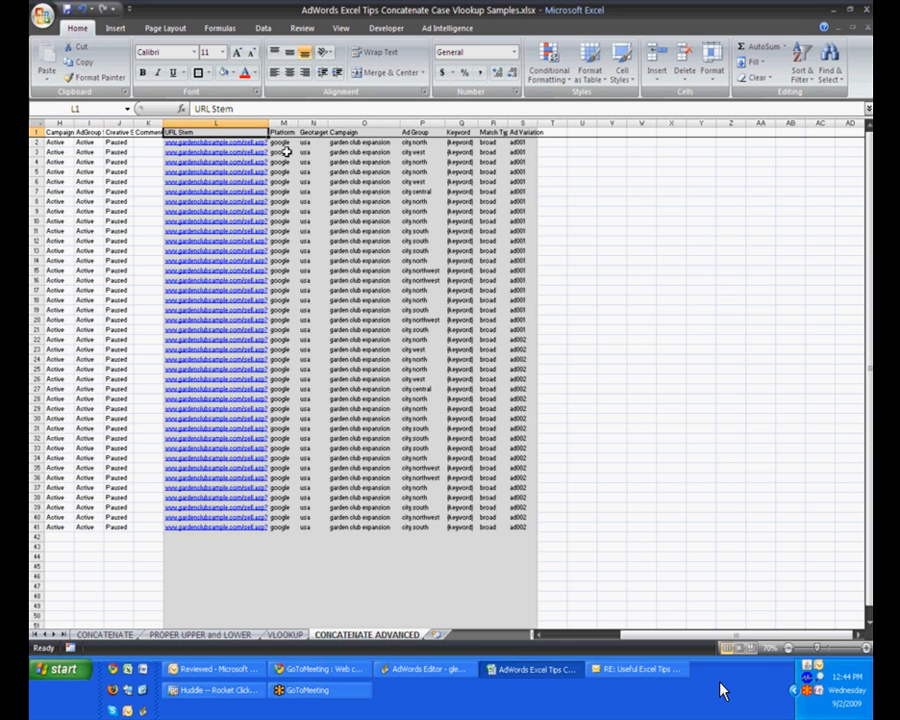
Examine each URL parameter header in row 1 from Platform to Ad Variation, then return to Keyword and Ad Group.
key(Right)
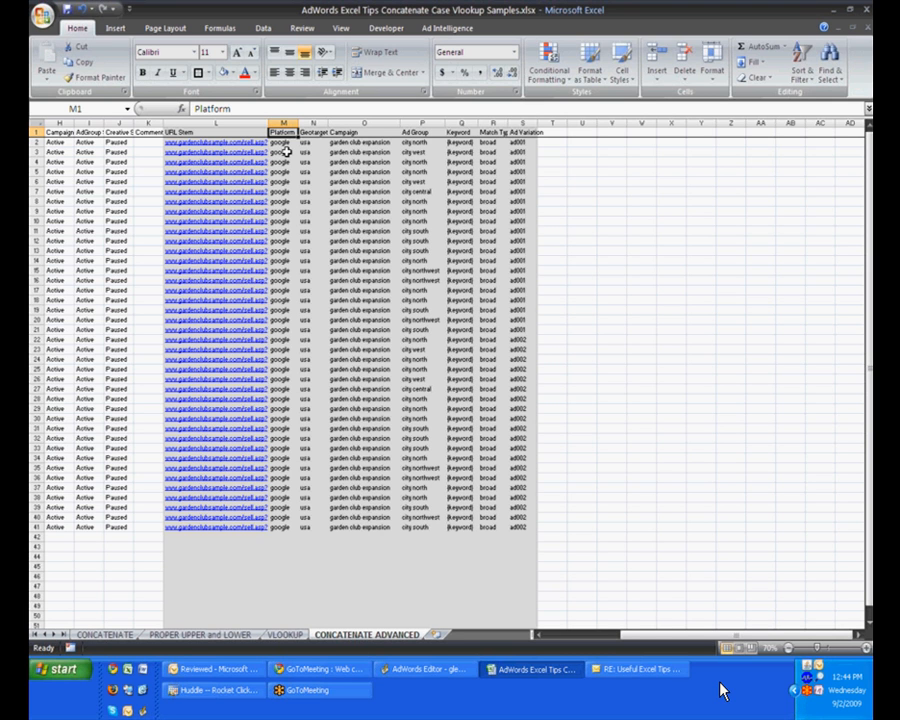
key(Right)
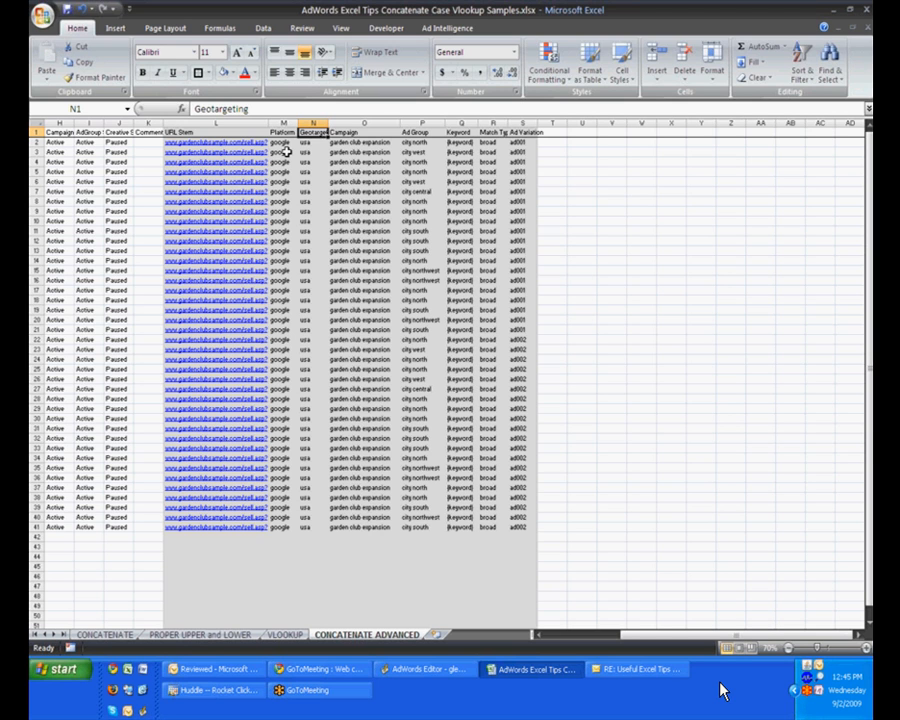
key(Right)
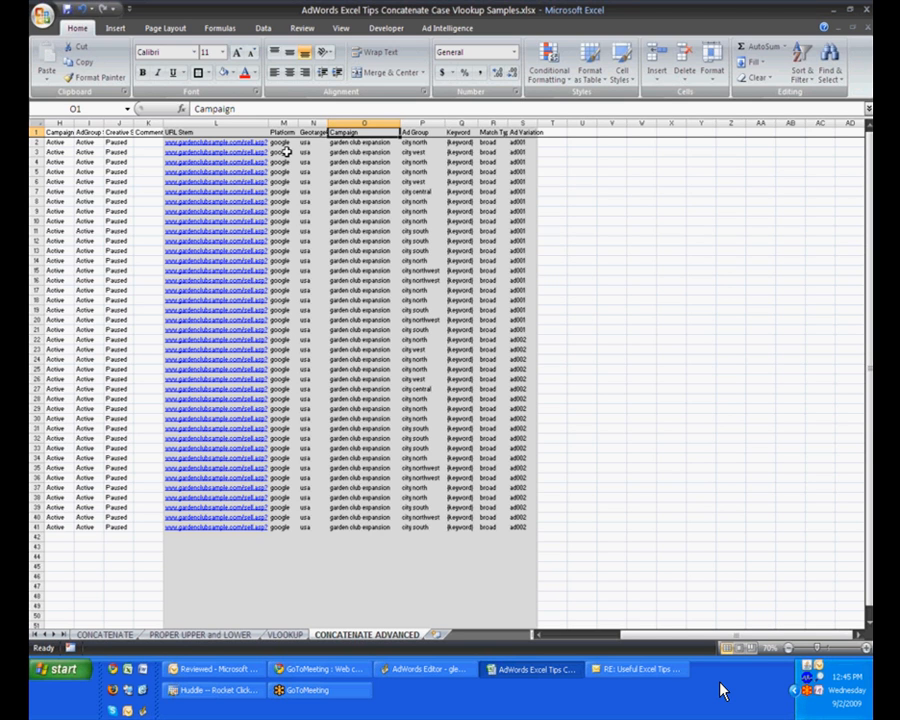
key(Down)
key(Up)
key(Right)
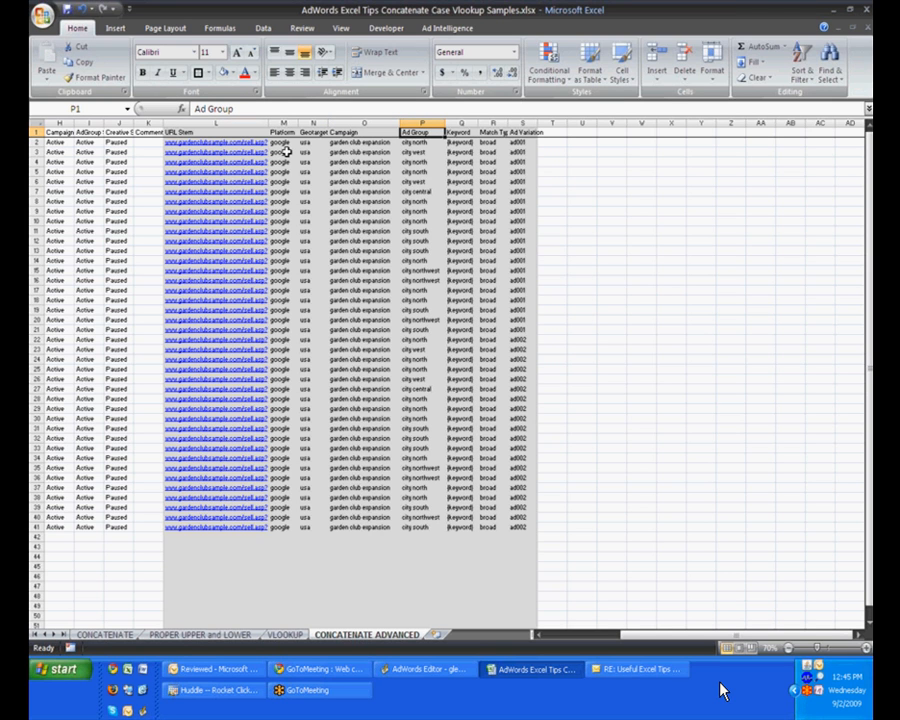
key(Right)
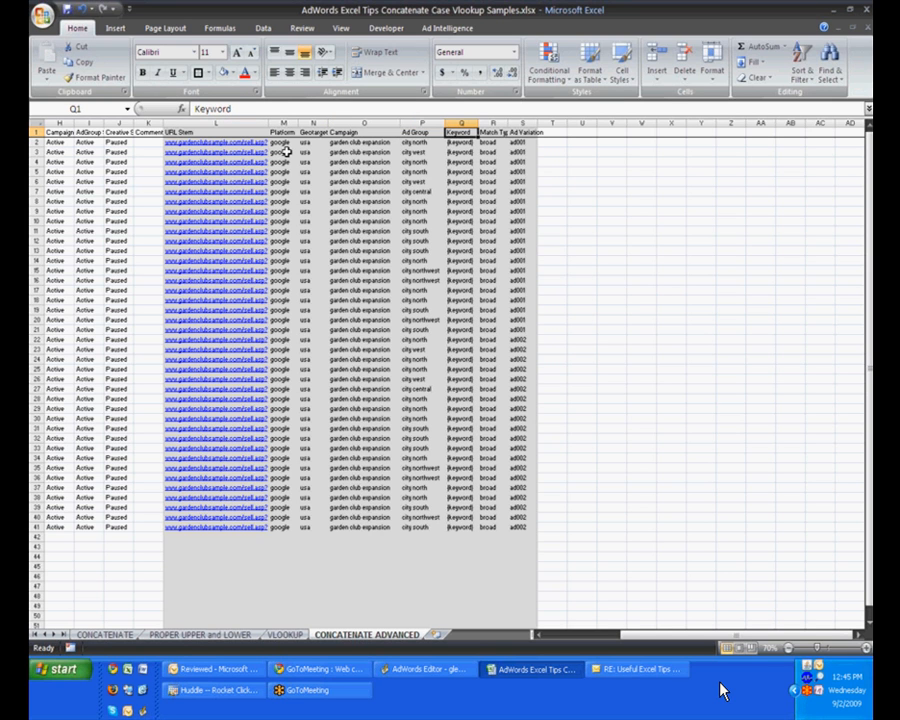
key(Right)
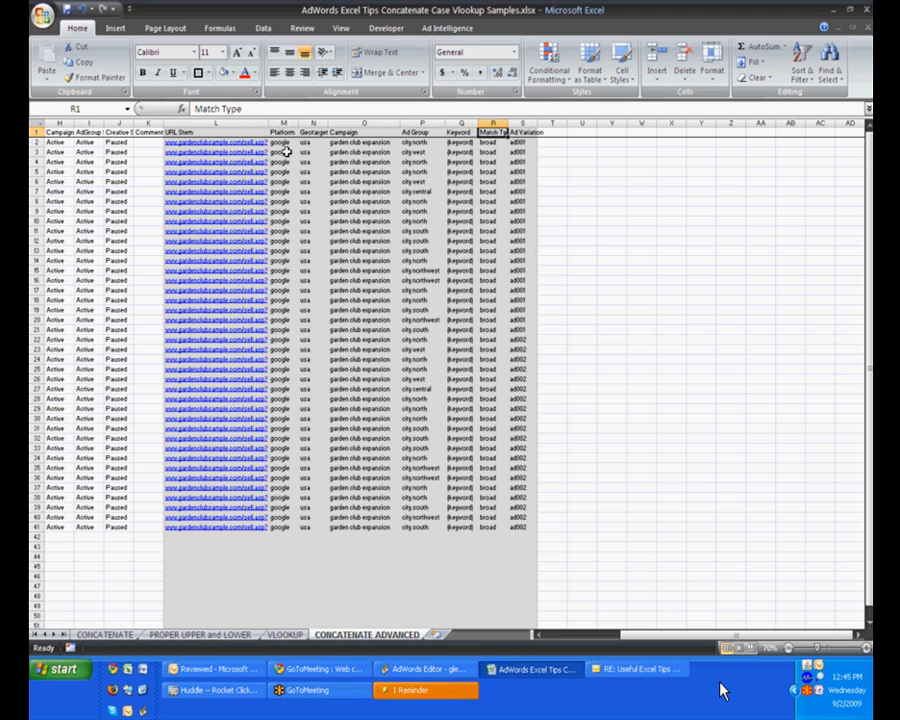
key(Right)
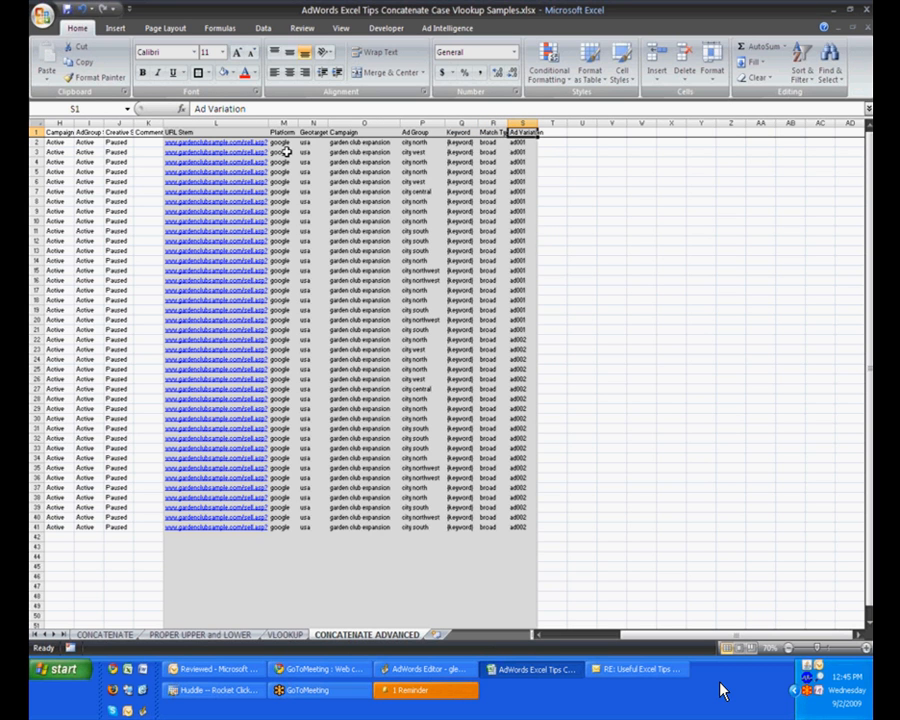
key(Left)
key(Left)
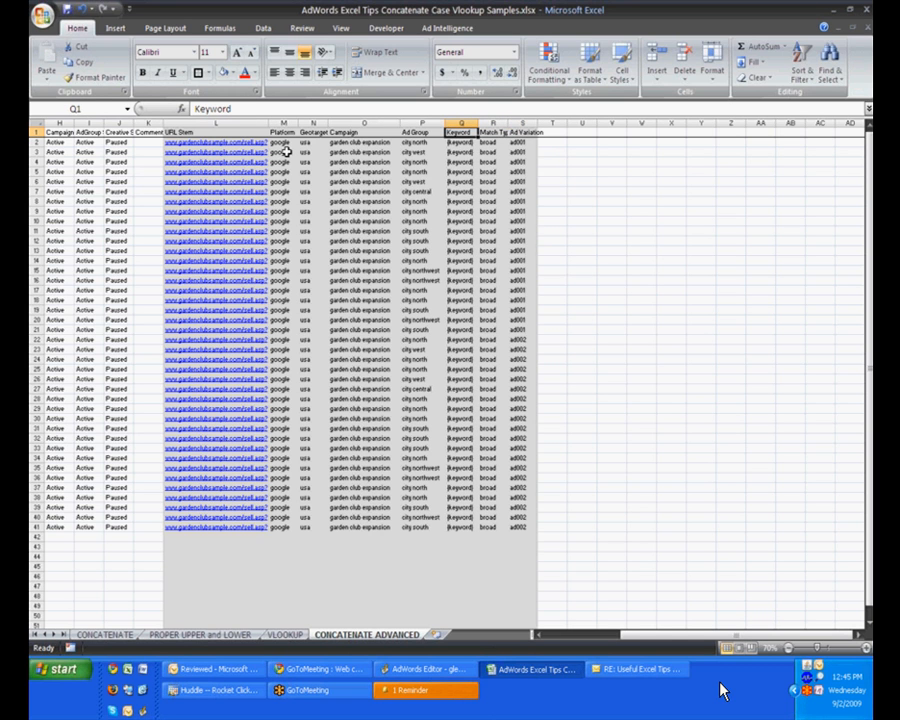
key(Left)
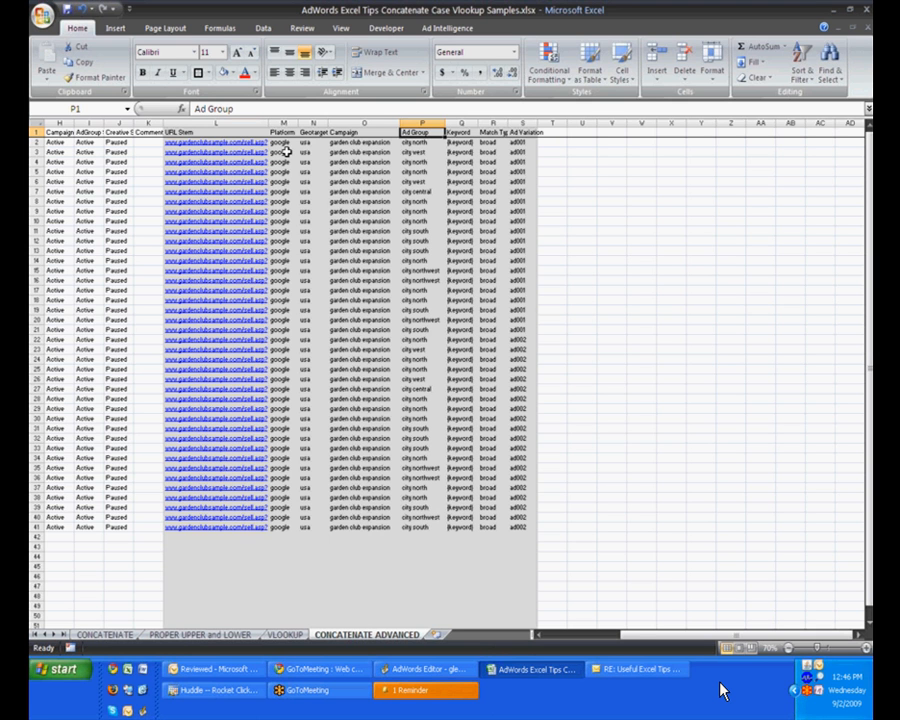
Select cell G2 and read the CONCATENATE formula that builds the first Destination URL.
key(Left)
key(Down)
key(Left)
key(Left)
key(Left)
key(Left)
key(Left)
key(Left)
key(Left)
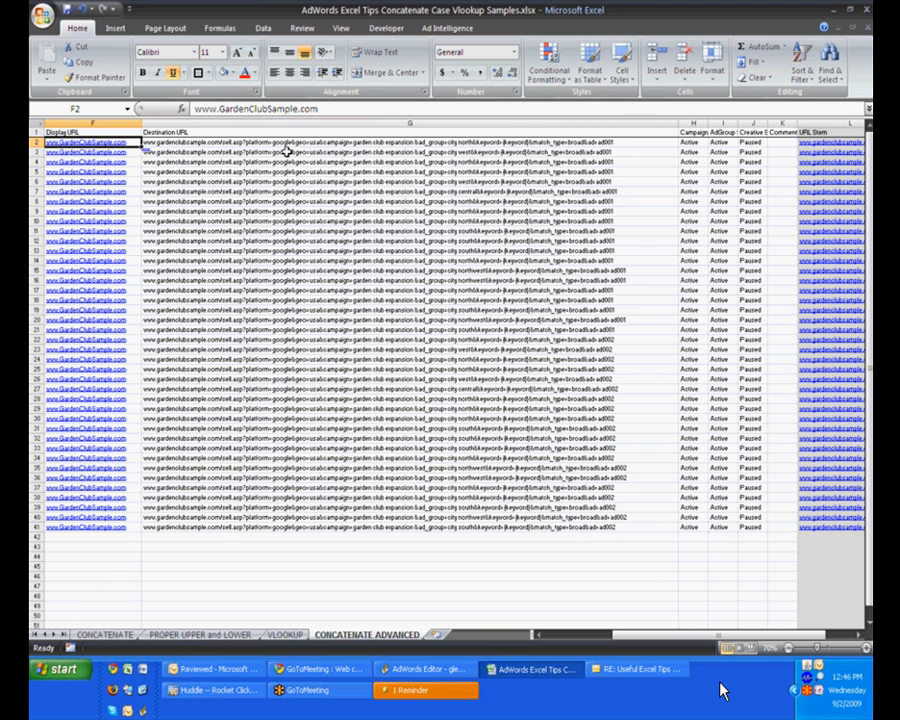
key(Right)
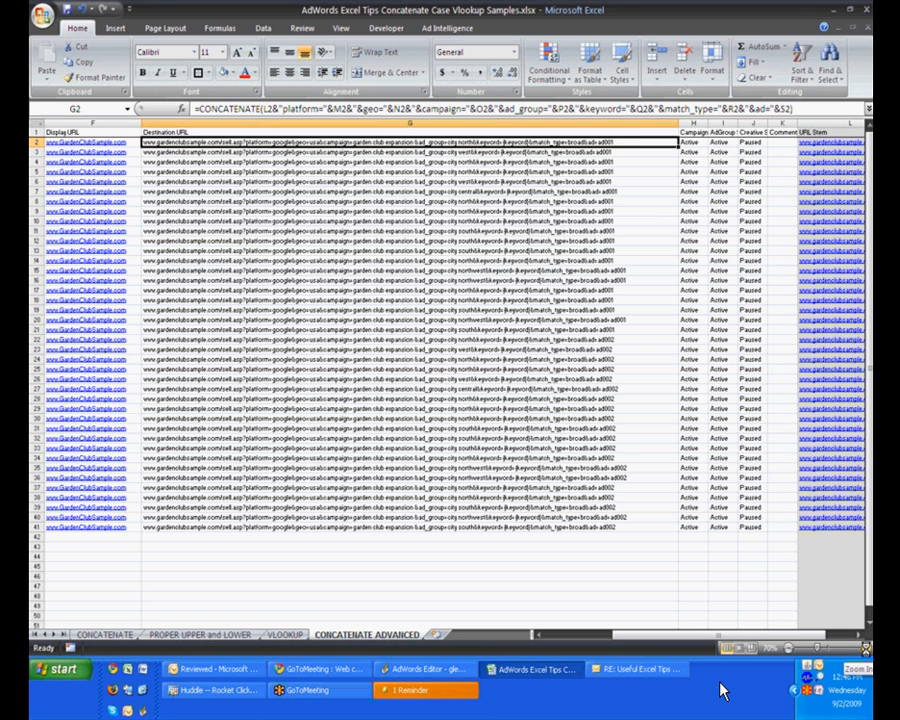
click(866, 649)
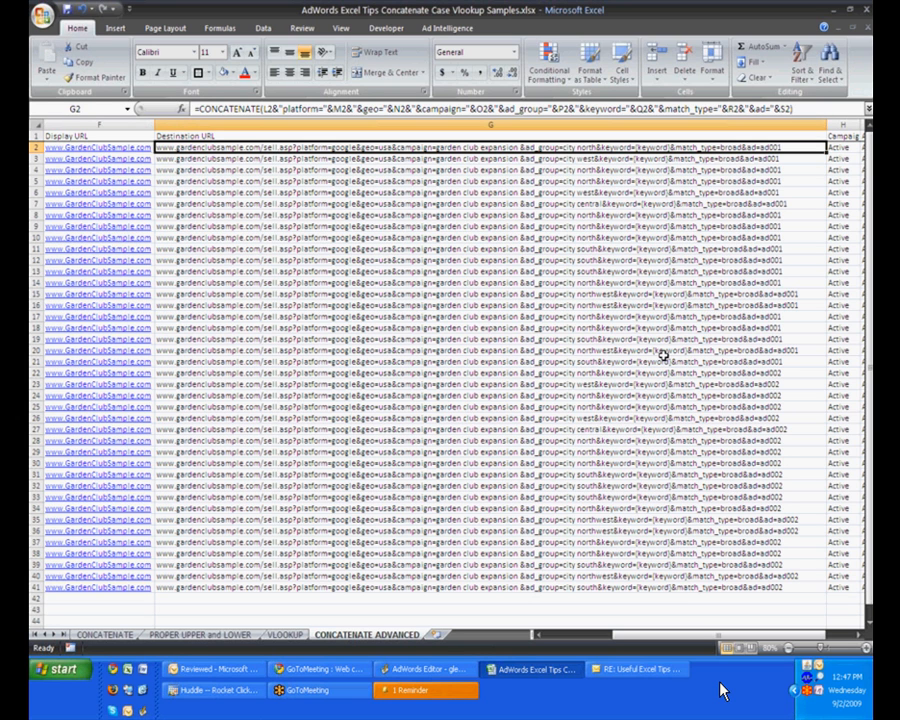
Examine the URL Stem and Platform values in row 2 that feed the Destination URL formula.
key(Right)
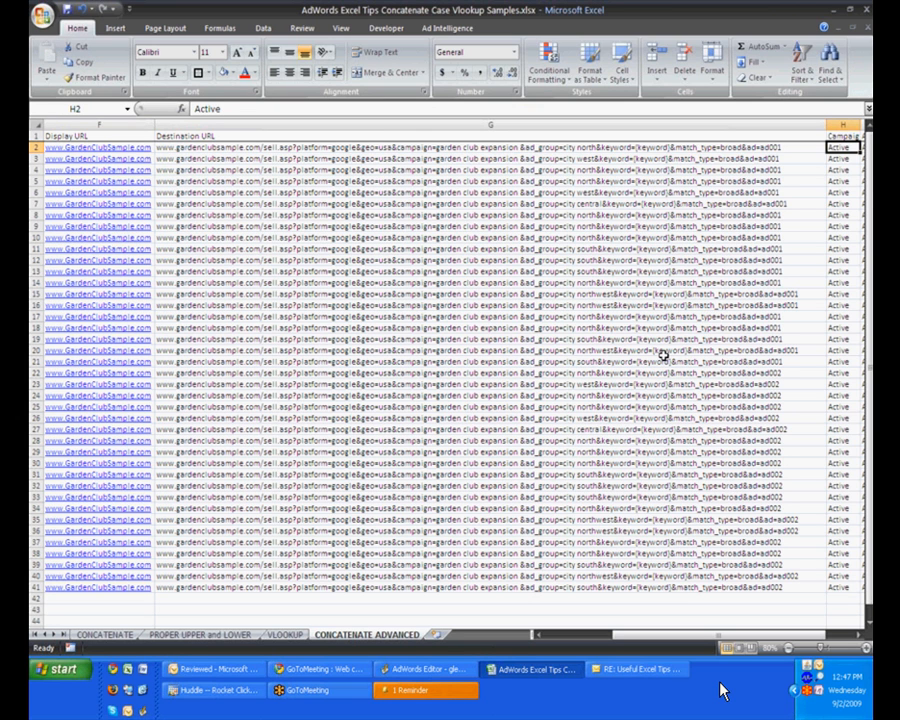
key(Right)
key(Right)
key(Right)
key(Right)
key(Right)
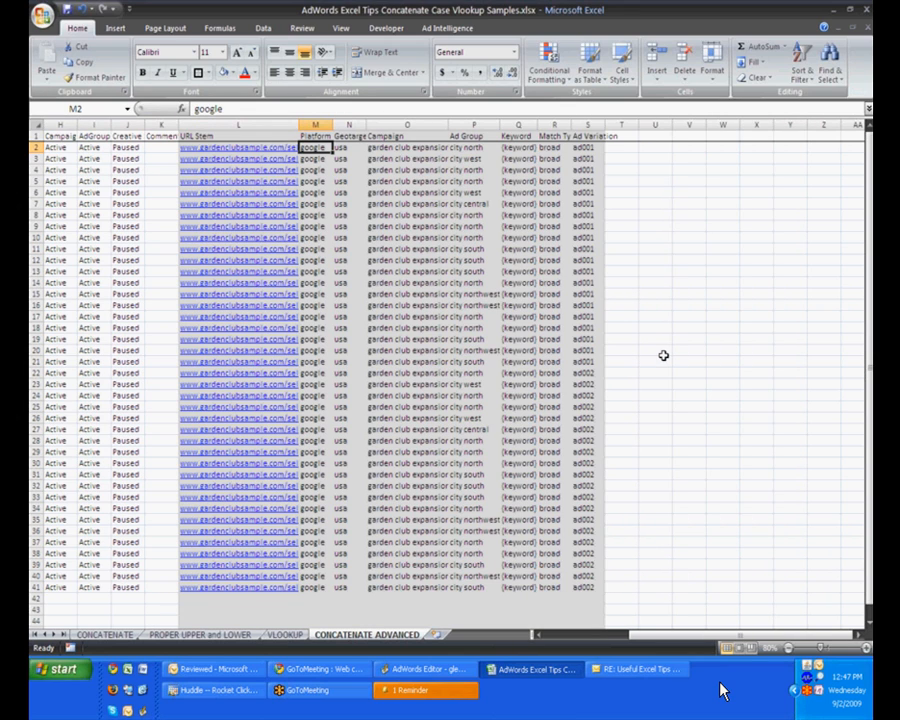
key(Left)
key(Left)
key(Right)
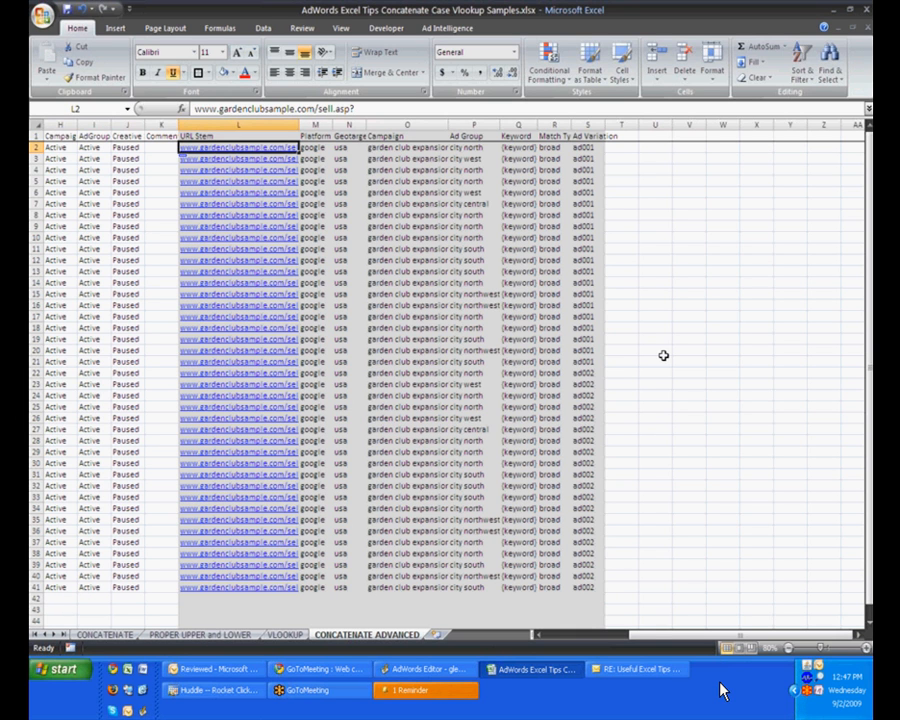
Go through the row 1 headers of the helper columns again, covering Platform, Geotargeting and Campaign.
key(Left)
key(Left)
key(Right)
key(Right)
key(Up)
key(Right)
key(Right)
key(Right)
key(Right)
key(Right)
key(Right)
key(Right)
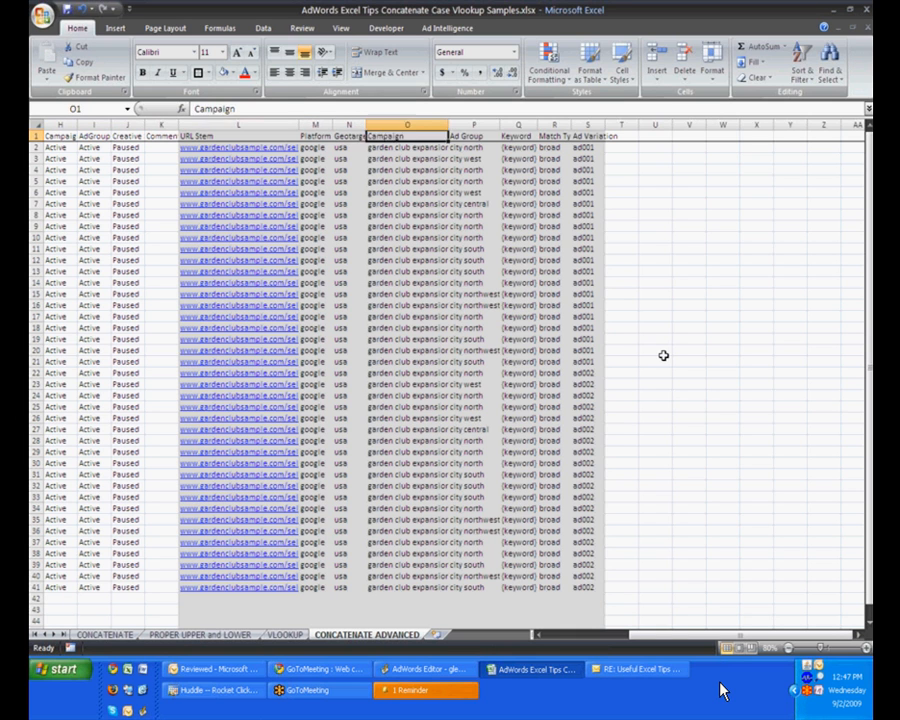
key(Left)
key(Left)
key(Left)
key(Left)
key(Left)
key(Left)
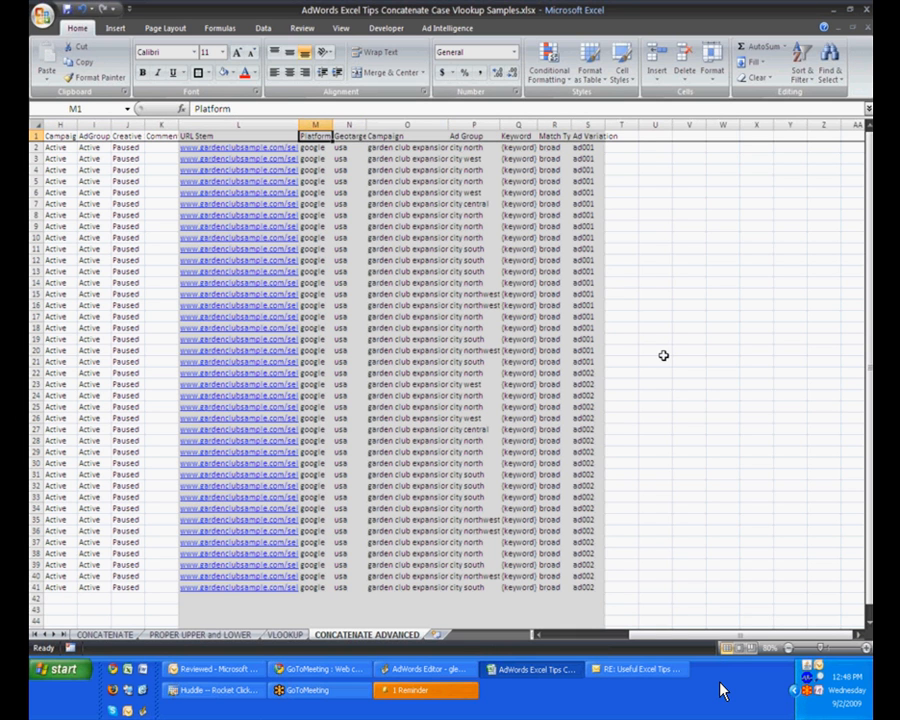
key(Right)
key(Down)
key(Up)
key(Right)
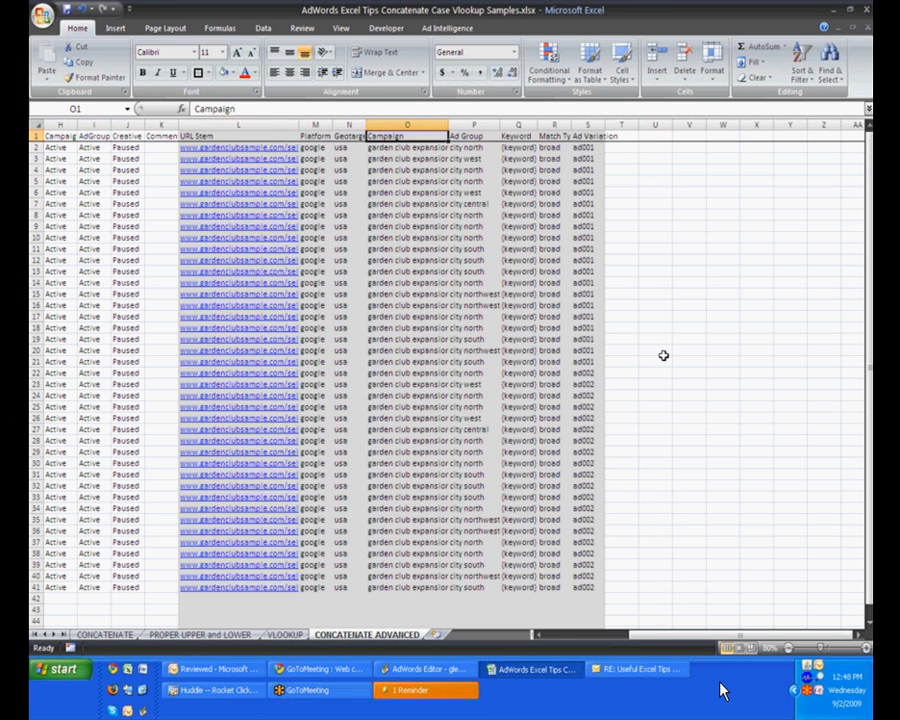
Go back through the row 1 headers from the helper Campaign column to the original Campaign and Ad Group columns.
key(Left)
key(Left)
key(Left)
key(Left)
key(Left)
key(Left)
key(Left)
key(Left)
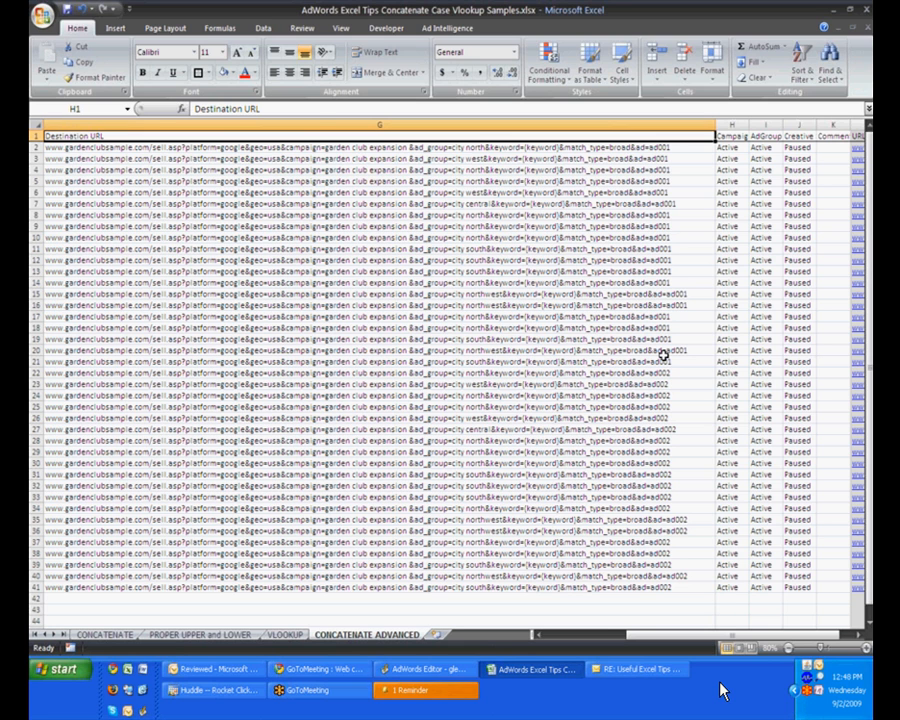
key(Left)
key(Left)
key(Left)
key(Left)
key(Left)
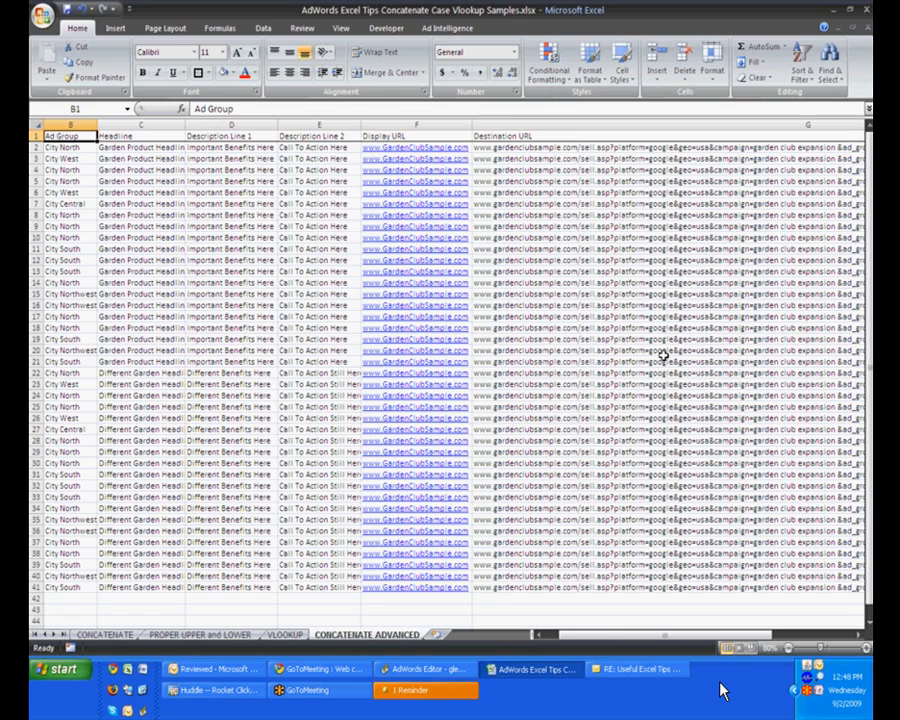
Examine the LOWER formula in helper Campaign cell O2 and the neighbouring Ad Group and Keyword cells in row 2.
key(Right)
key(Right)
key(Right)
key(Right)
key(Right)
key(Right)
key(Right)
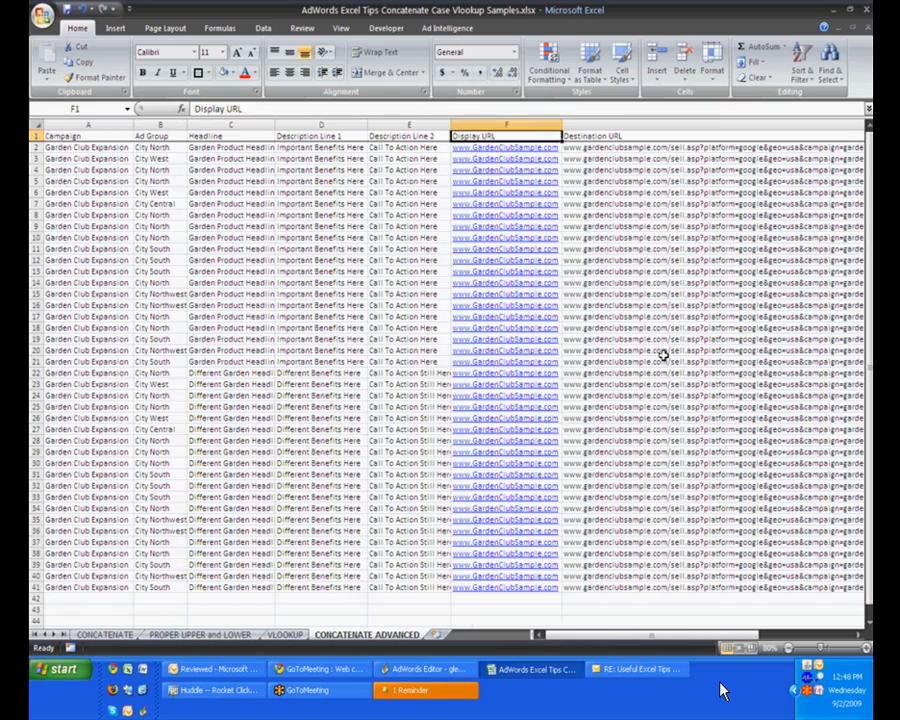
key(Right)
key(Right)
key(Right)
key(Right)
key(Right)
key(Right)
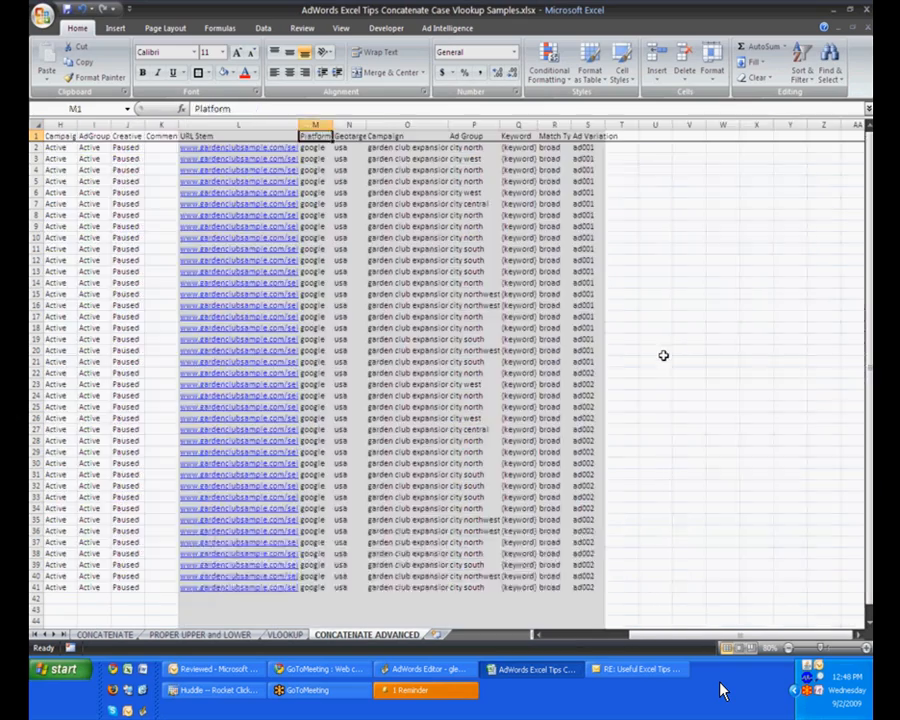
key(Down)
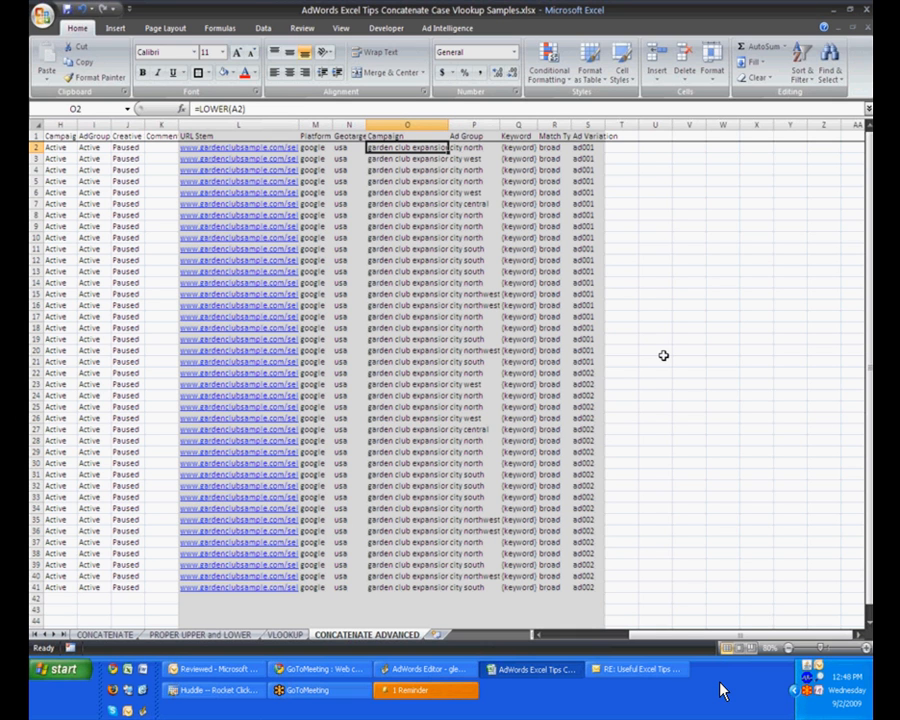
key(Right)
key(Right)
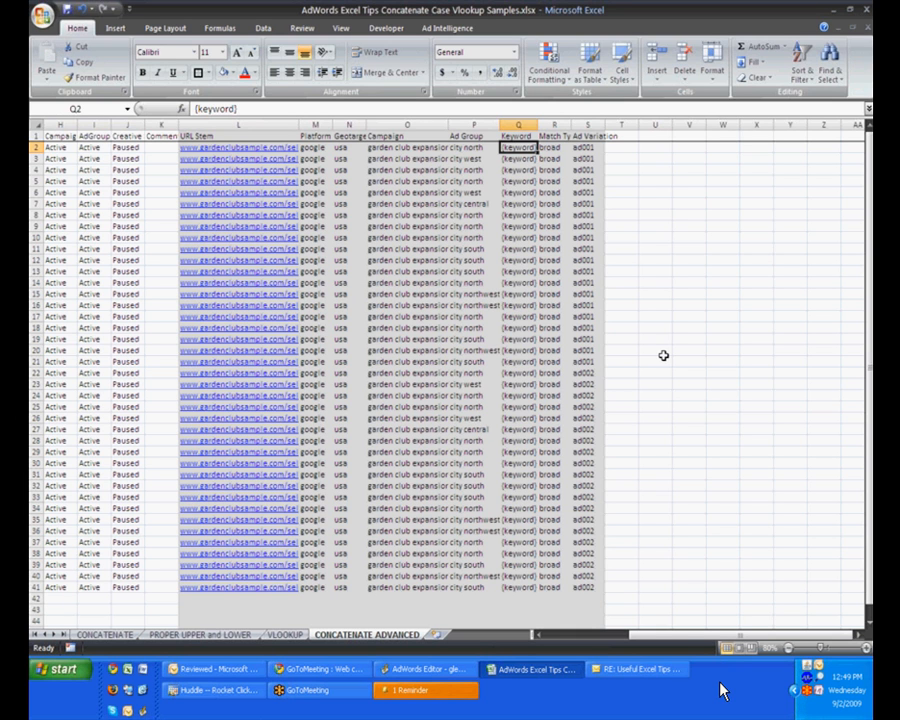
Review row 2 from the Ad Variation column back to the first Campaign cell, A2.
key(Right)
key(Right)
key(Left)
key(Left)
key(Left)
key(Left)
key(Left)
key(Left)
key(Left)
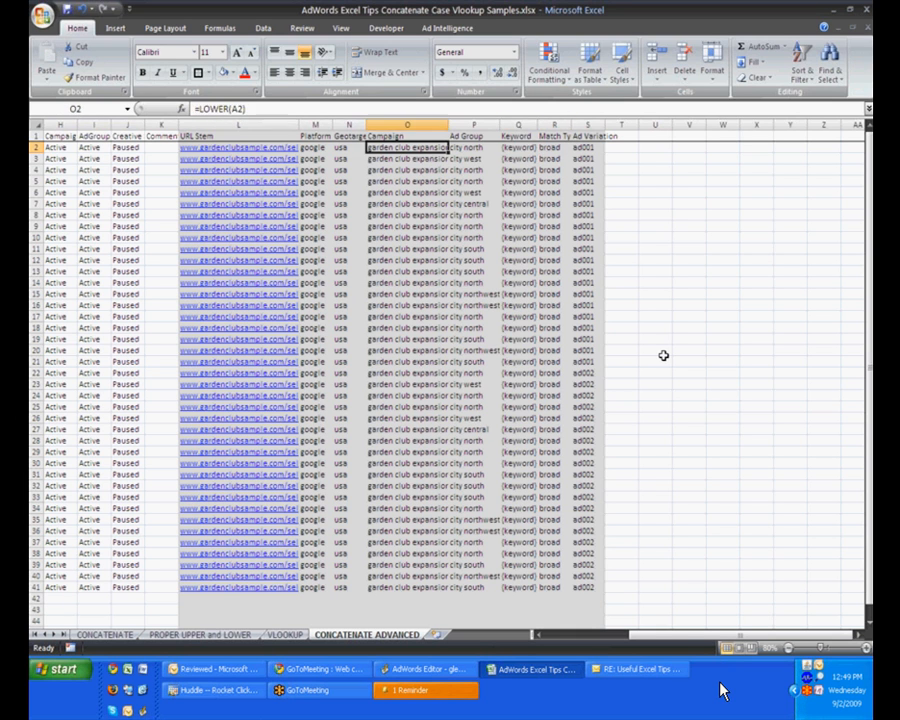
key(Left)
key(Left)
key(Left)
key(Left)
key(Left)
key(Left)
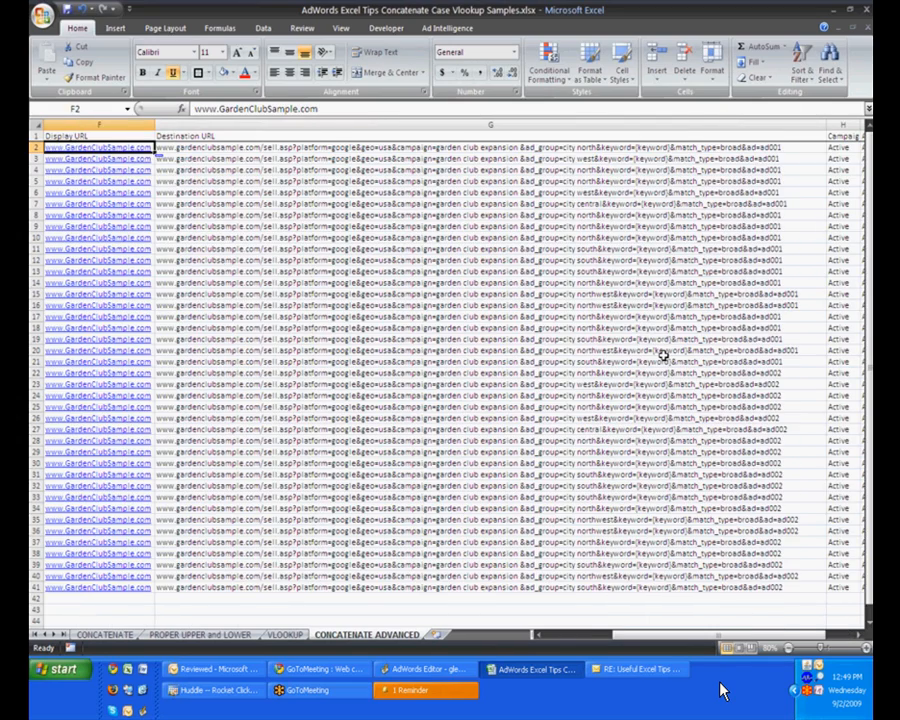
key(Left)
key(Left)
key(Left)
key(Left)
key(Left)
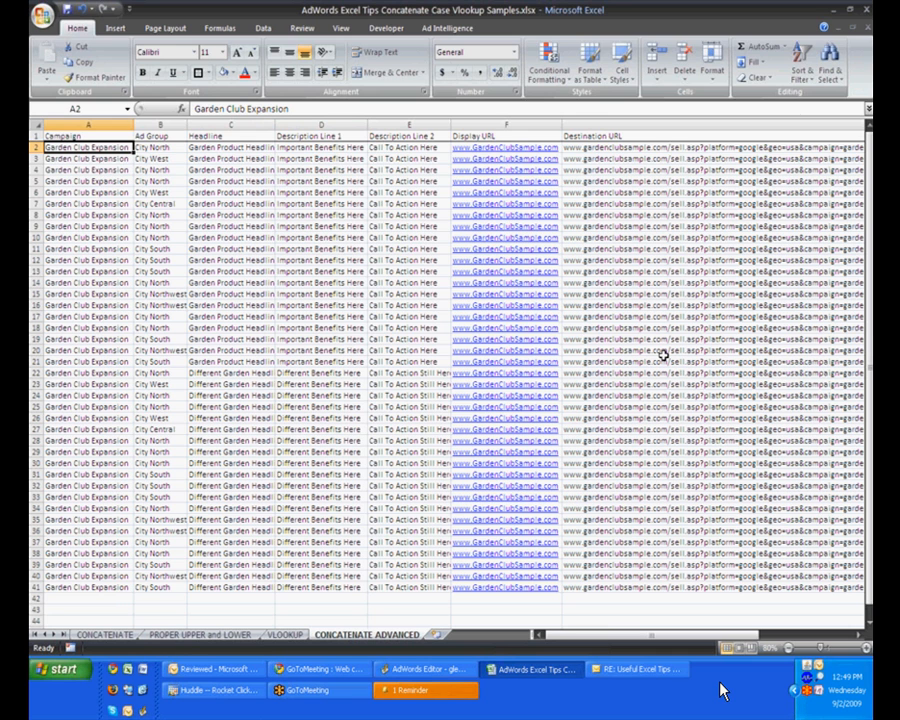